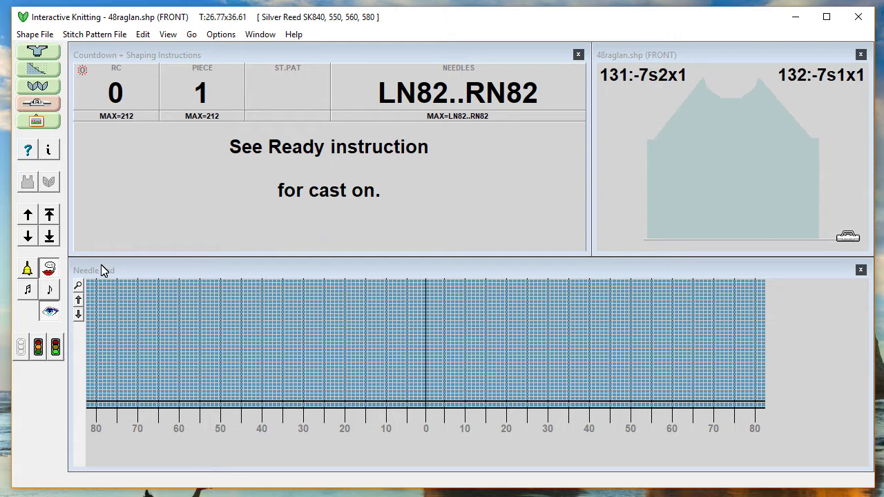
{"action": "left_click", "coordinate": [50, 314]}
{"action": "left_click", "coordinate": [53, 271]}
{"action": "left_click", "coordinate": [28, 273]}
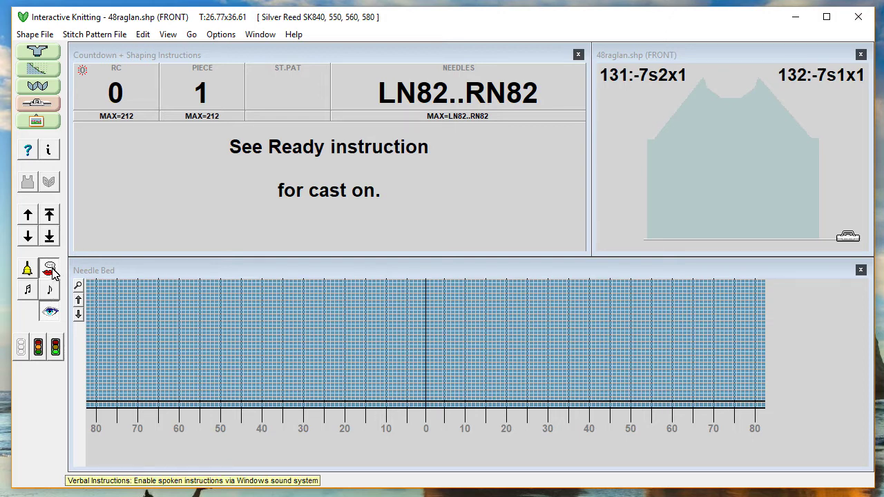
{"action": "left_click", "coordinate": [51, 271]}
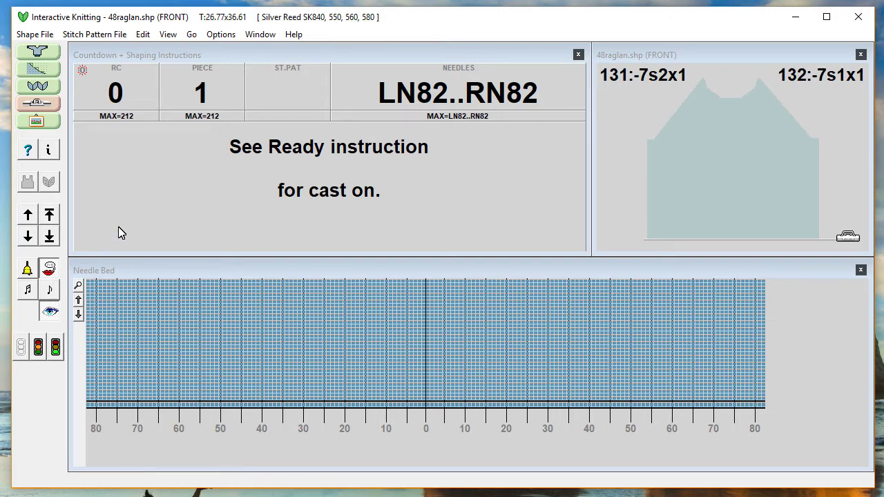
Step: Review the summary of options affecting shape-only knitting, including machine, carriage starting position and tensions, and close it
{"action": "left_click", "coordinate": [52, 153]}
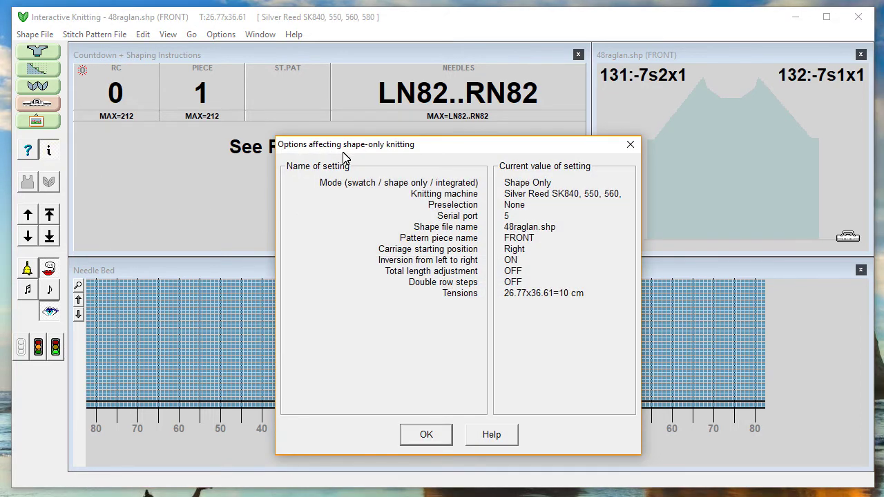
{"action": "left_click_drag", "start_coordinate": [333, 146], "coordinate": [310, 99]}
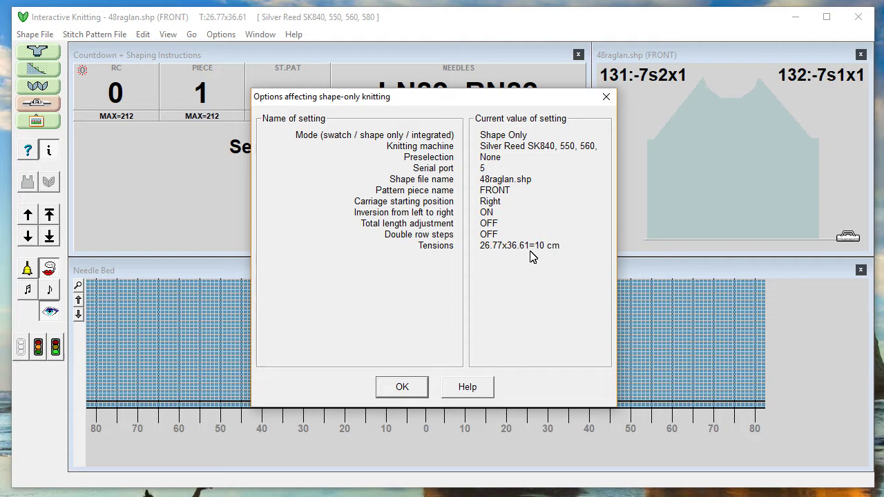
{"action": "left_click", "coordinate": [407, 388]}
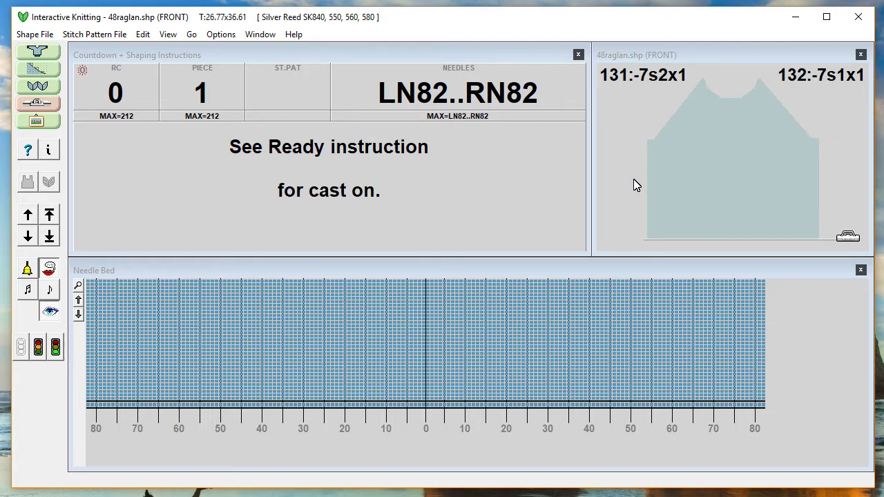
Step: Step forward two carriage passes from the start, return to the first pass, and jump to the last pass and back
{"action": "left_click", "coordinate": [28, 217]}
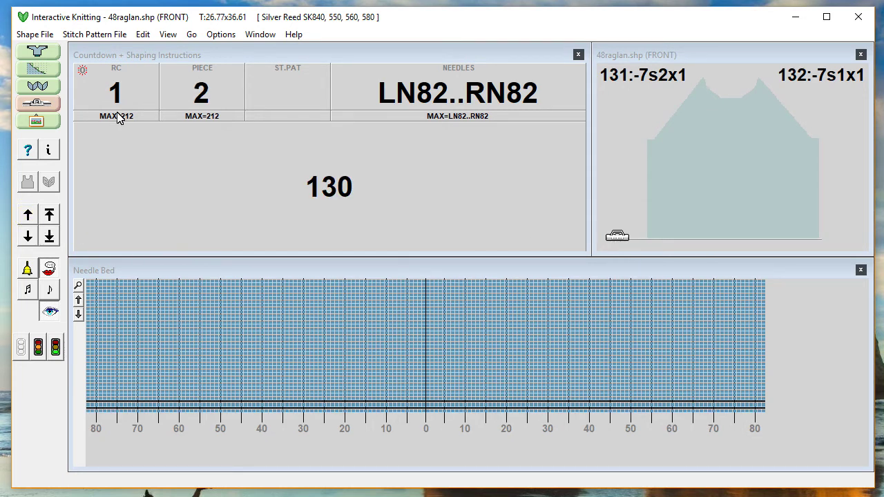
{"action": "left_click", "coordinate": [26, 218]}
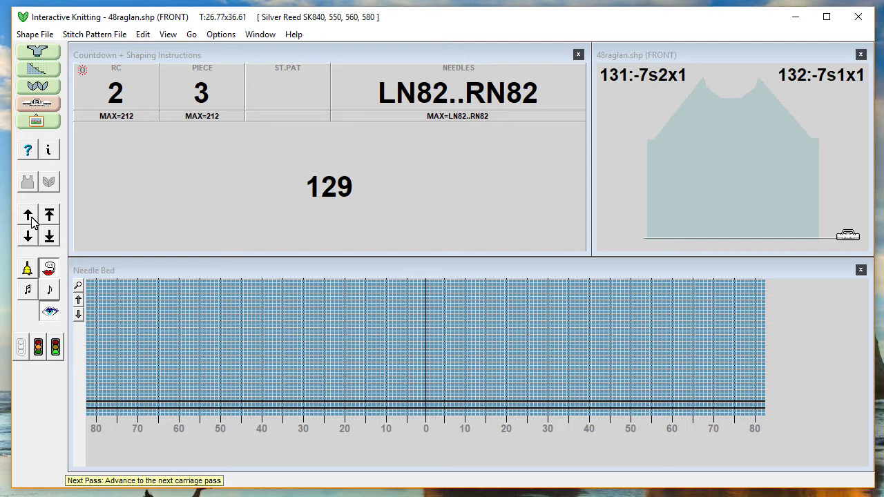
{"action": "left_click", "coordinate": [48, 237]}
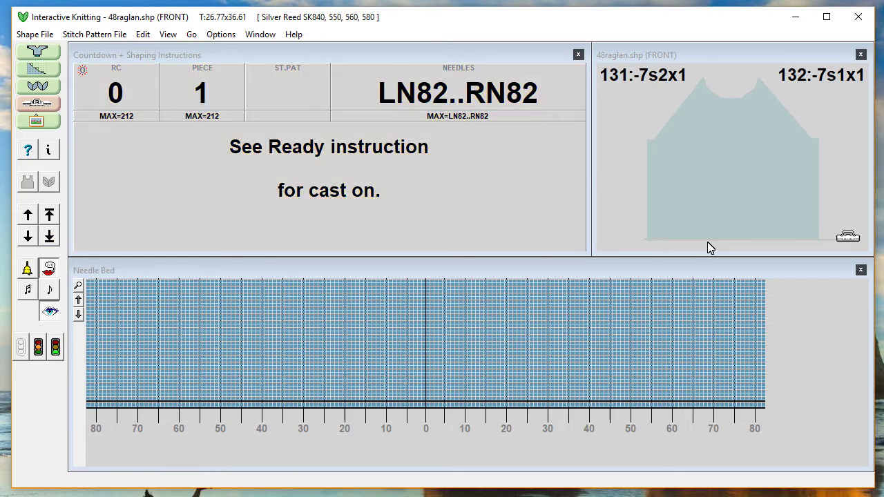
{"action": "left_click", "coordinate": [49, 215]}
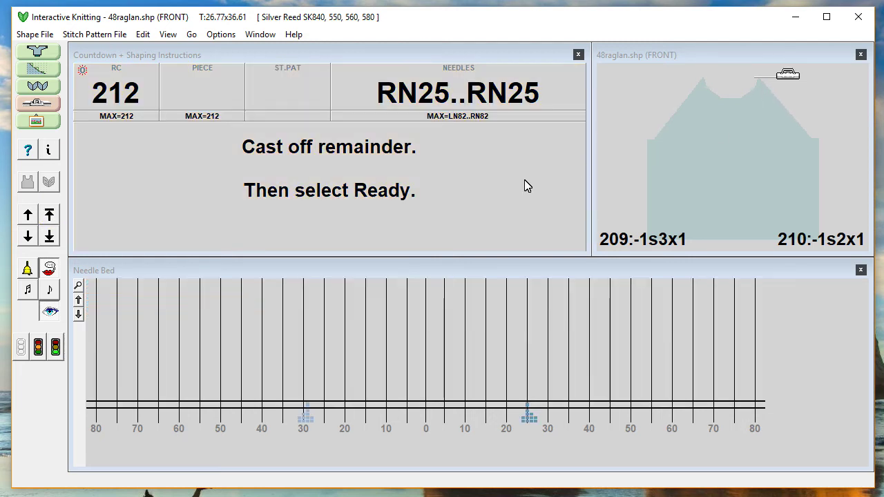
{"action": "left_click", "coordinate": [49, 237]}
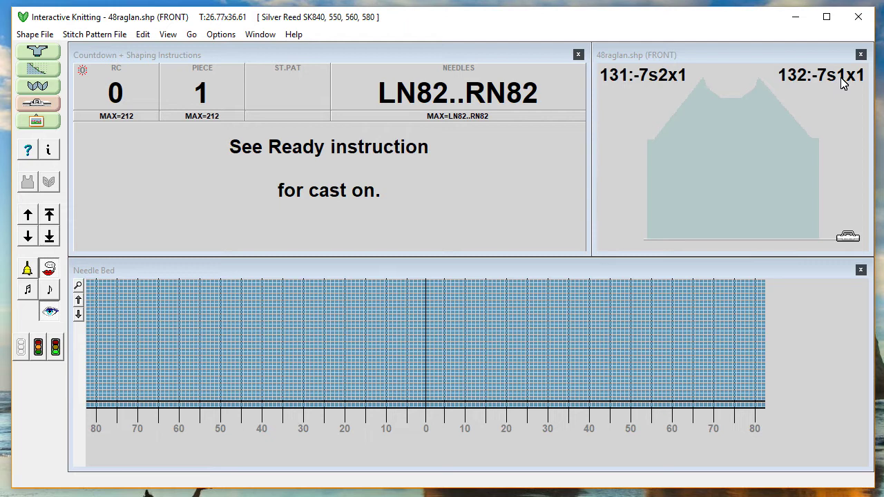
Step: Jump to row 130 at the start of the raglan shaping and advance pass by pass to row 133
{"action": "left_click", "coordinate": [817, 145]}
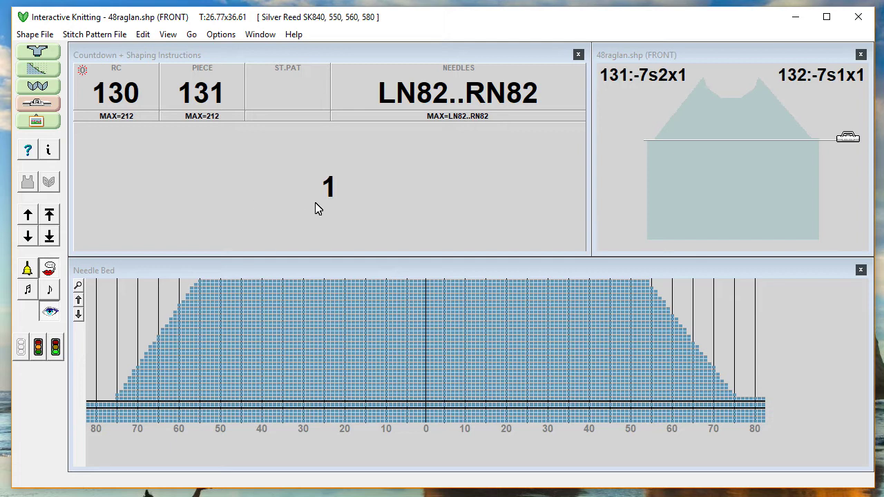
{"action": "left_click", "coordinate": [26, 217]}
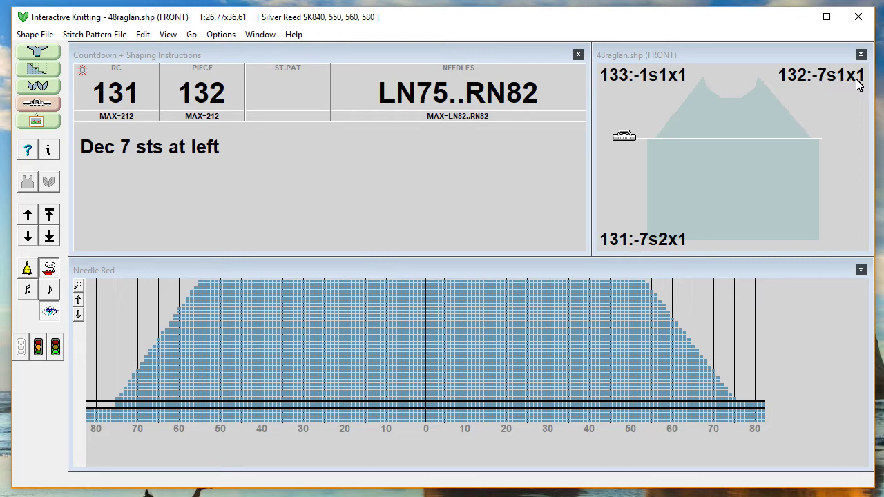
{"action": "left_click", "coordinate": [28, 215]}
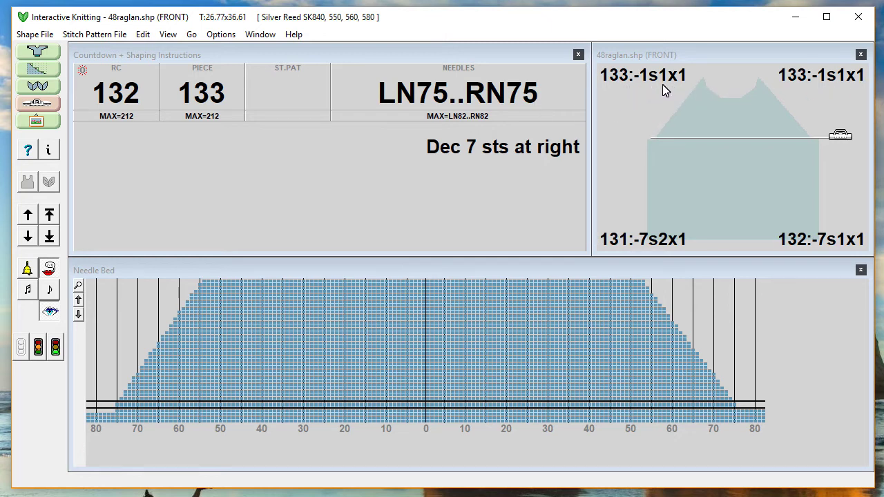
{"action": "left_click", "coordinate": [28, 216]}
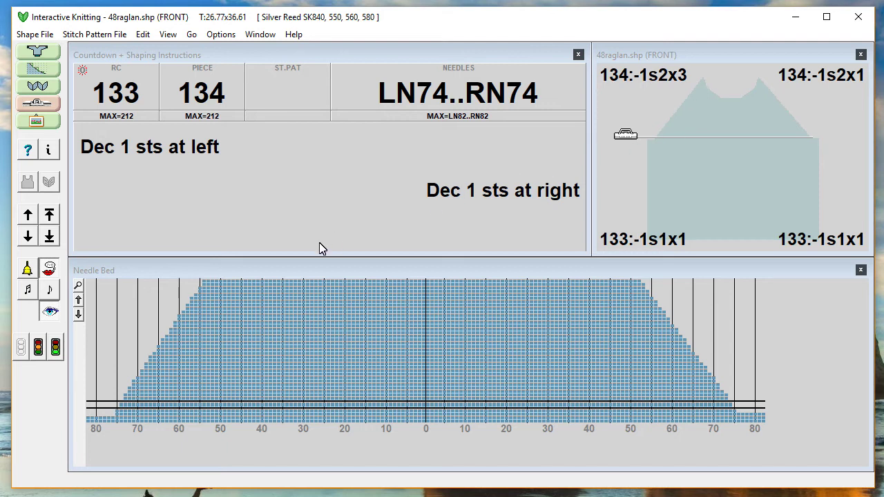
Step: Advance the carriage one pass at a time through the raglan decreases from row 133 to row 138
{"action": "left_click", "coordinate": [28, 216]}
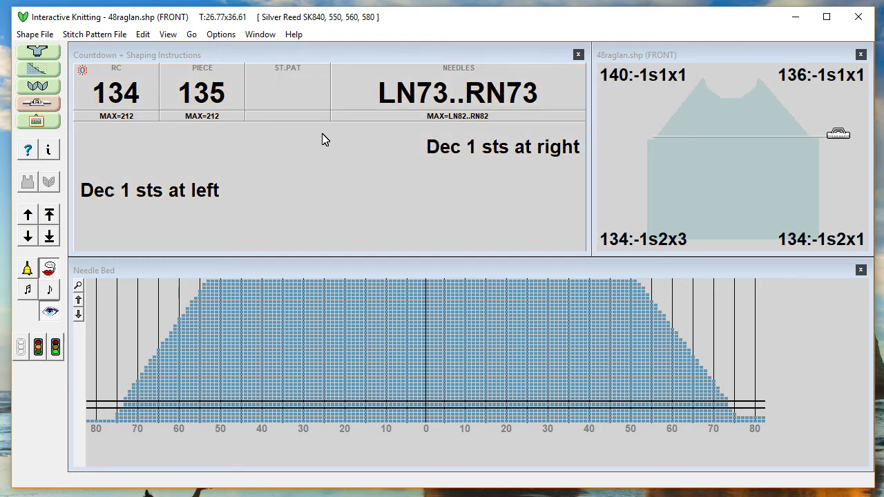
{"action": "left_click", "coordinate": [29, 217]}
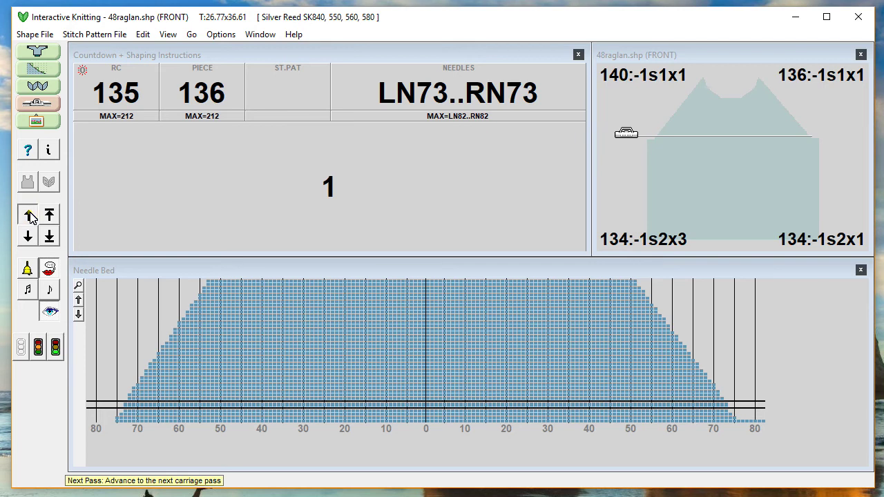
{"action": "left_click", "coordinate": [29, 216]}
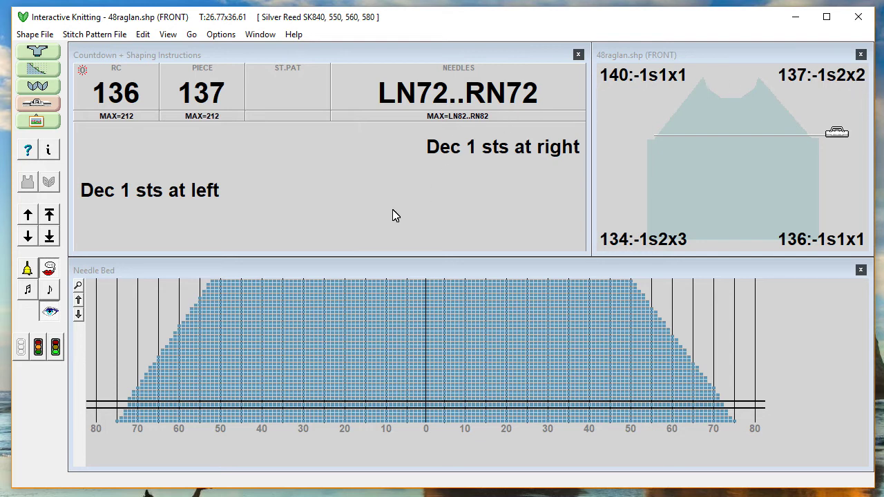
{"action": "left_click", "coordinate": [28, 217]}
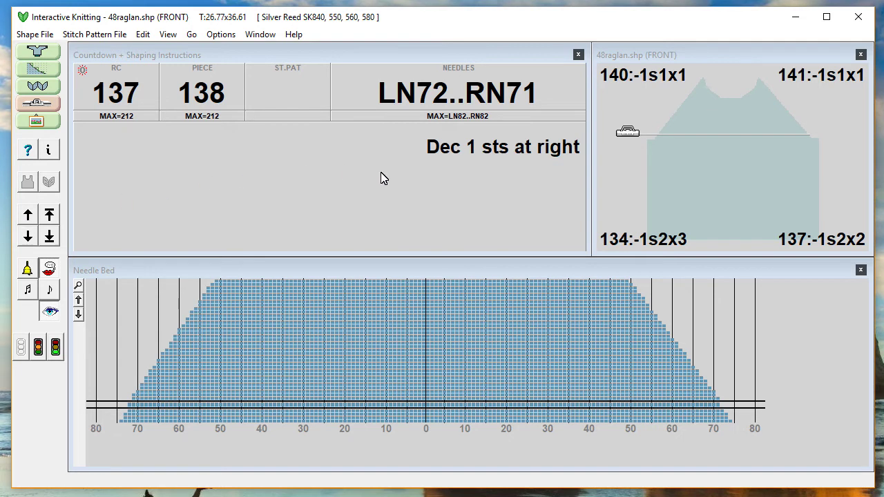
{"action": "left_click", "coordinate": [28, 216]}
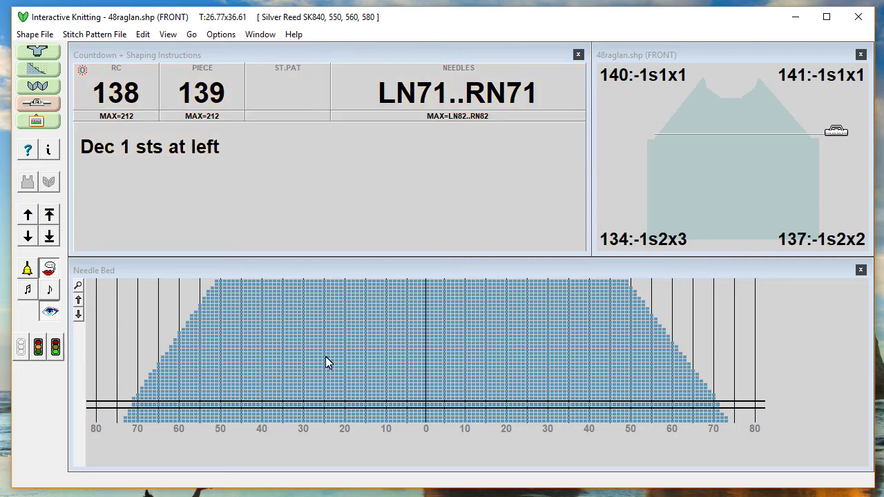
Step: Examine the knitting in the needle bed by moving its view up and down around the current row
{"action": "left_click", "coordinate": [78, 301]}
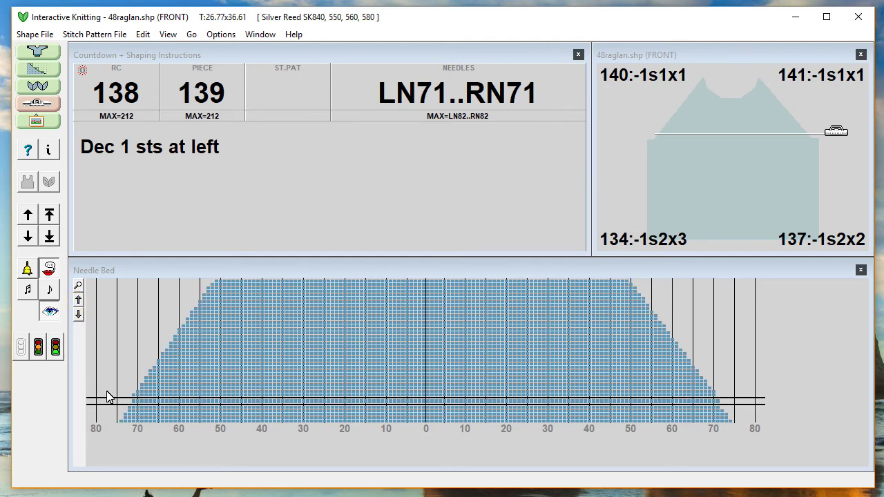
{"action": "left_click", "coordinate": [78, 301]}
{"action": "left_click", "coordinate": [79, 301]}
{"action": "left_click", "coordinate": [78, 302]}
{"action": "left_click", "coordinate": [78, 301]}
{"action": "left_click", "coordinate": [79, 301]}
{"action": "left_click", "coordinate": [79, 301]}
{"action": "left_click", "coordinate": [78, 302]}
{"action": "left_click", "coordinate": [78, 301]}
{"action": "left_click", "coordinate": [78, 317]}
{"action": "left_click", "coordinate": [78, 317]}
{"action": "left_click", "coordinate": [78, 316]}
{"action": "left_click", "coordinate": [78, 317]}
{"action": "left_click", "coordinate": [78, 317]}
{"action": "left_click", "coordinate": [79, 316]}
{"action": "left_click", "coordinate": [78, 316]}
{"action": "left_click", "coordinate": [78, 316]}
{"action": "left_click", "coordinate": [78, 316]}
{"action": "left_click", "coordinate": [78, 317]}
{"action": "left_click", "coordinate": [78, 316]}
{"action": "left_click", "coordinate": [78, 302]}
{"action": "left_click", "coordinate": [78, 301]}
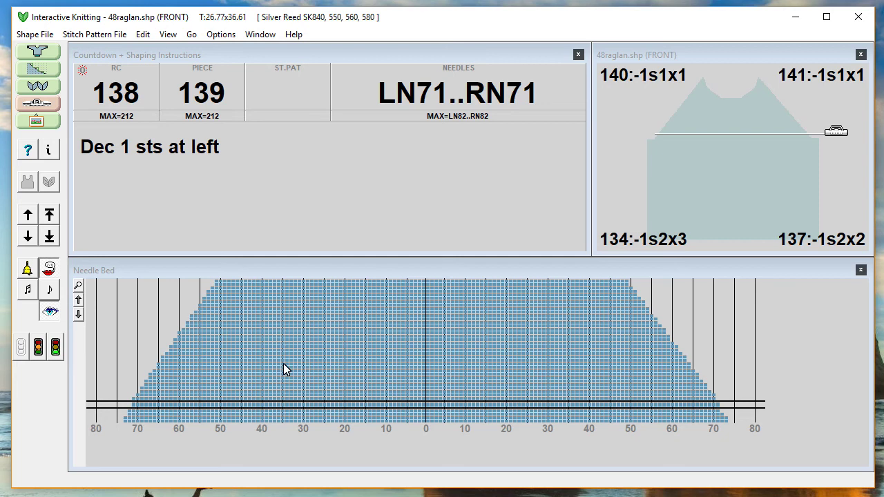
Step: Compare the two magnified split layouts of the needle bed and return to the full-width layout
{"action": "left_click", "coordinate": [78, 286]}
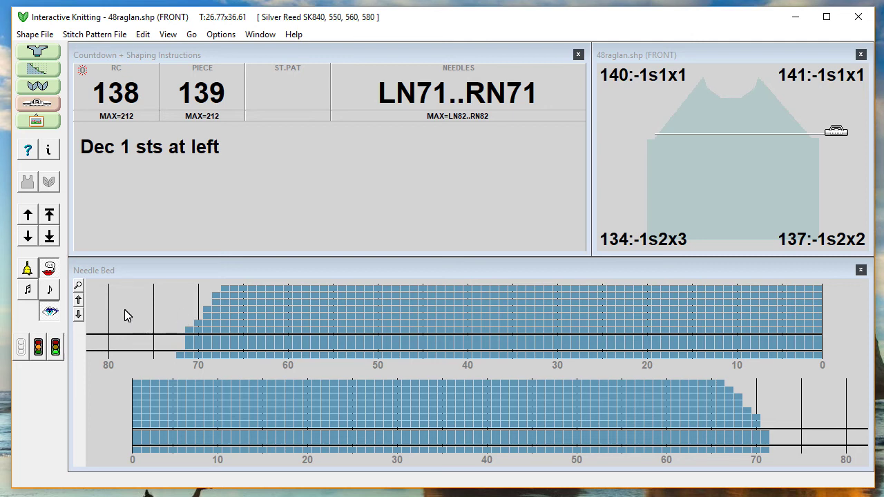
{"action": "left_click", "coordinate": [78, 287]}
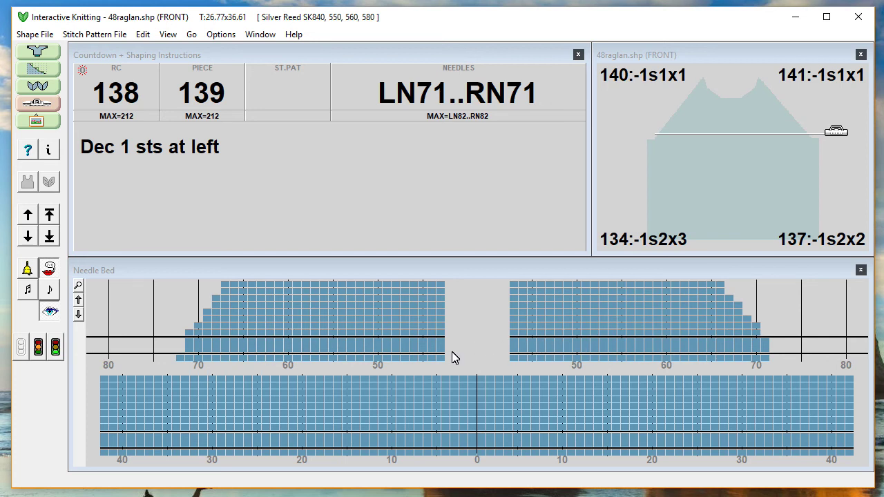
{"action": "left_click", "coordinate": [79, 286]}
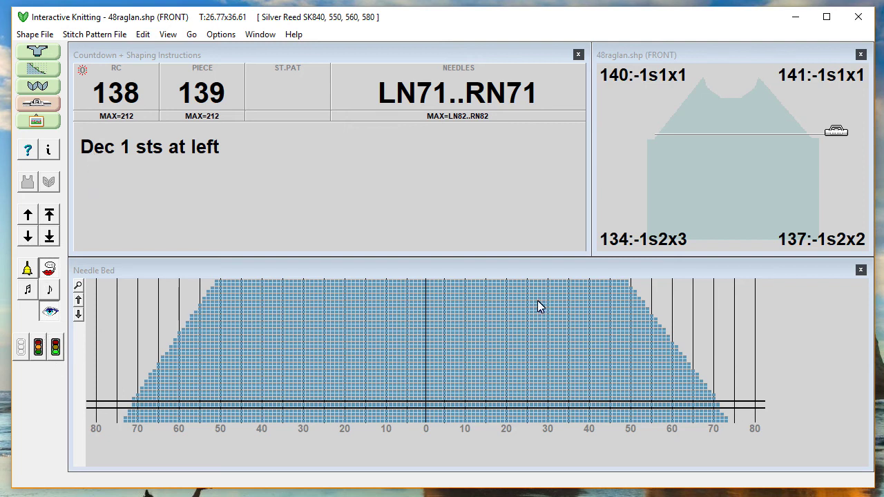
Step: Start knitting from row 138, confirming the carriage at right, row counter 138, and point cams at LN82 and RN82
{"action": "left_click", "coordinate": [39, 350]}
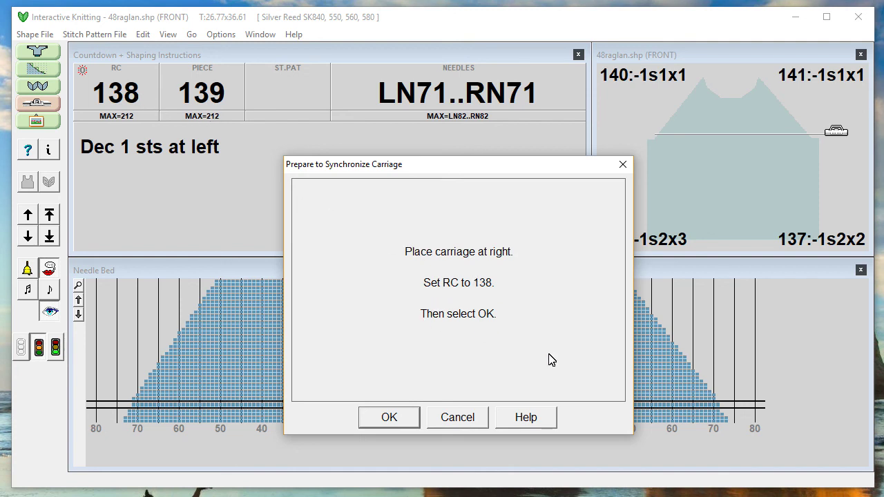
{"action": "left_click", "coordinate": [374, 425]}
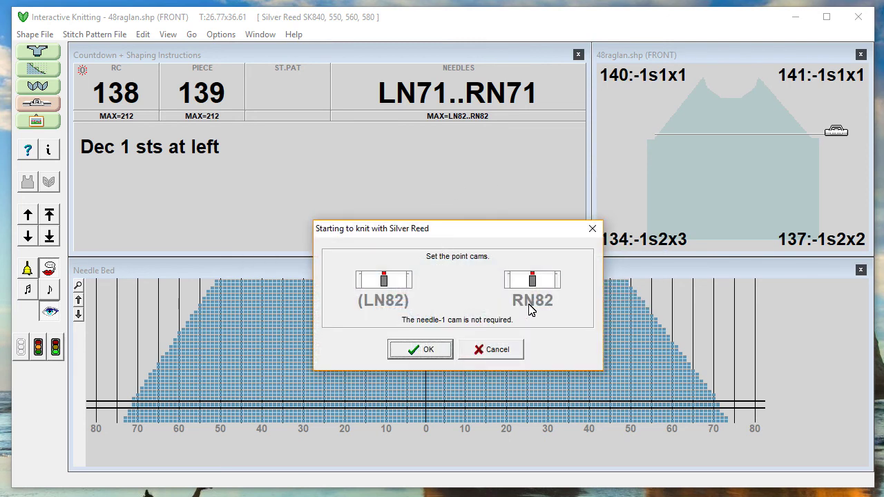
{"action": "left_click", "coordinate": [417, 349]}
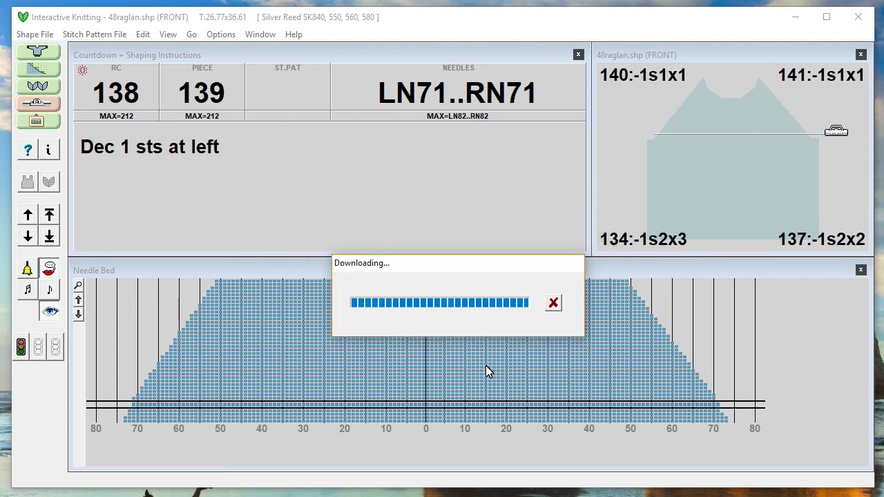